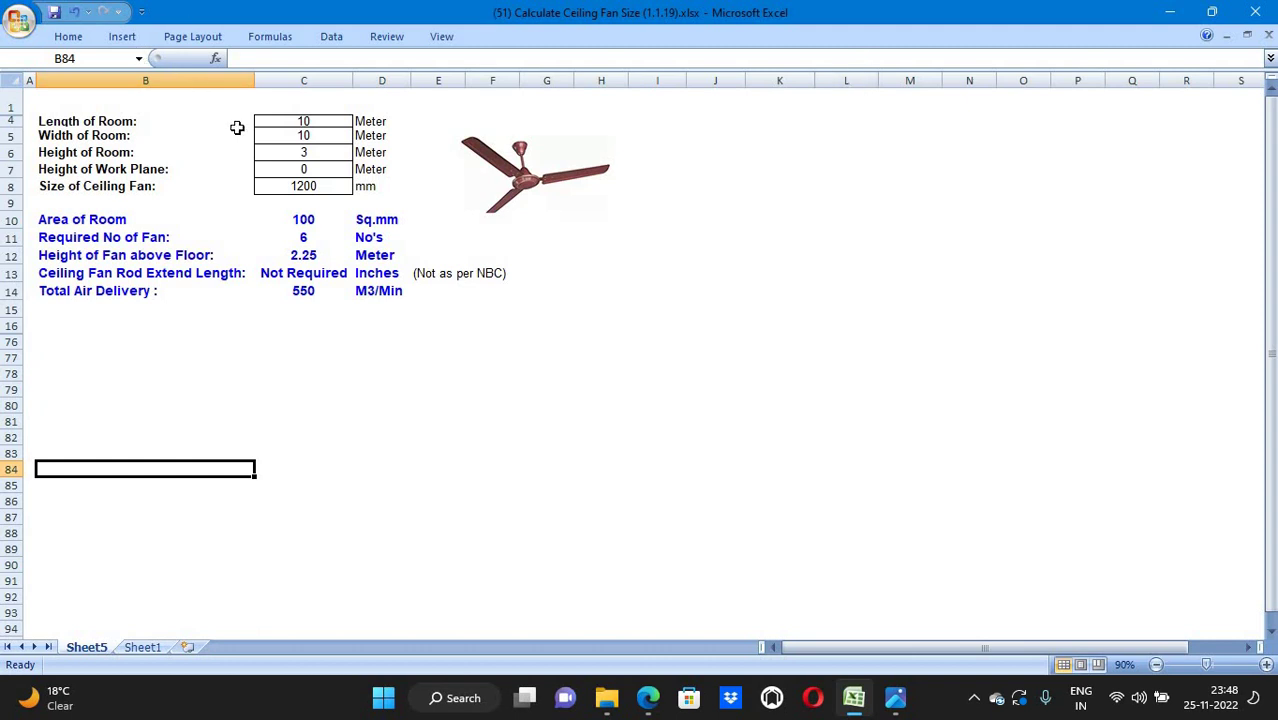
Review the room length, width and height entries, the ceiling fan size, and the formula for the required number of fans
left_click(301, 123)
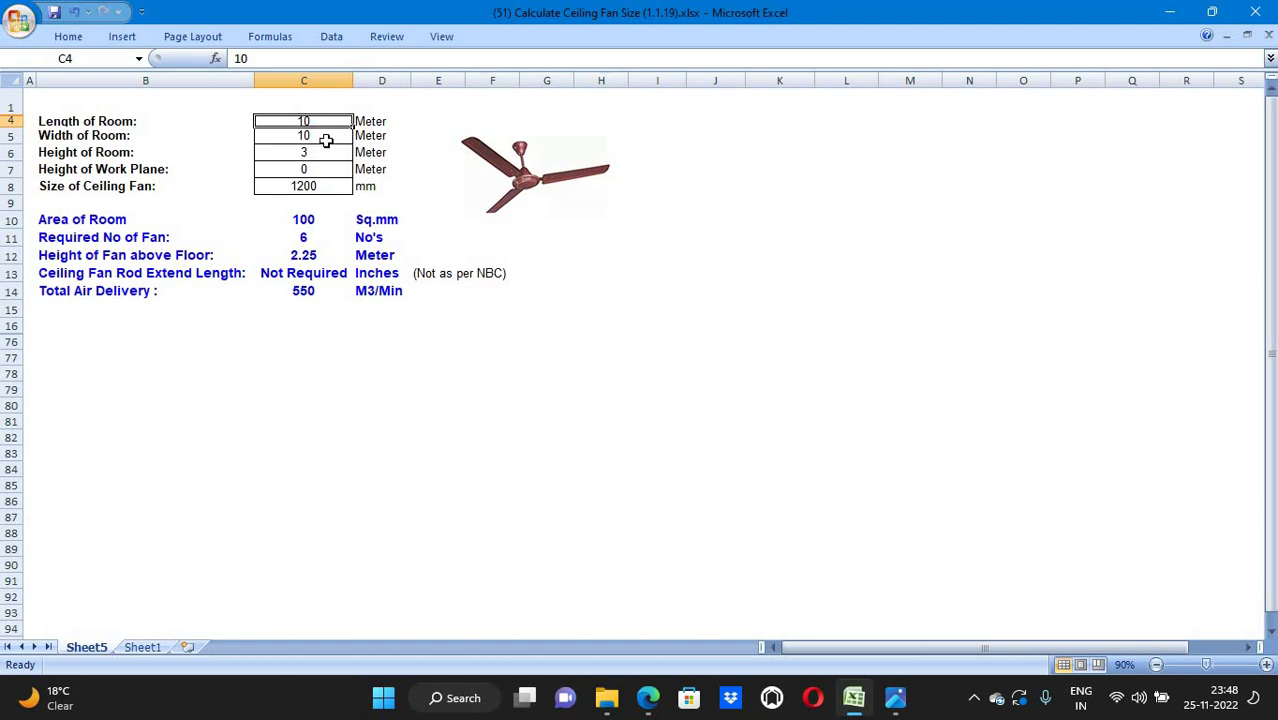
left_click(326, 141)
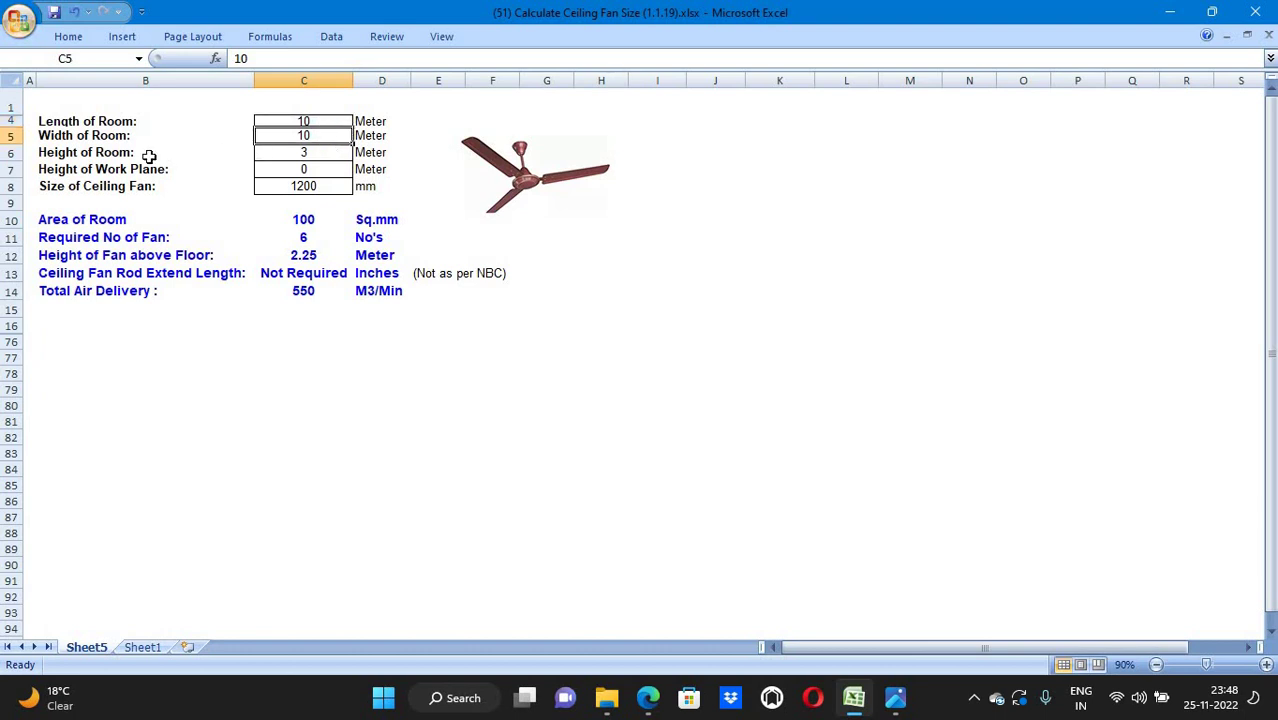
left_click(298, 152)
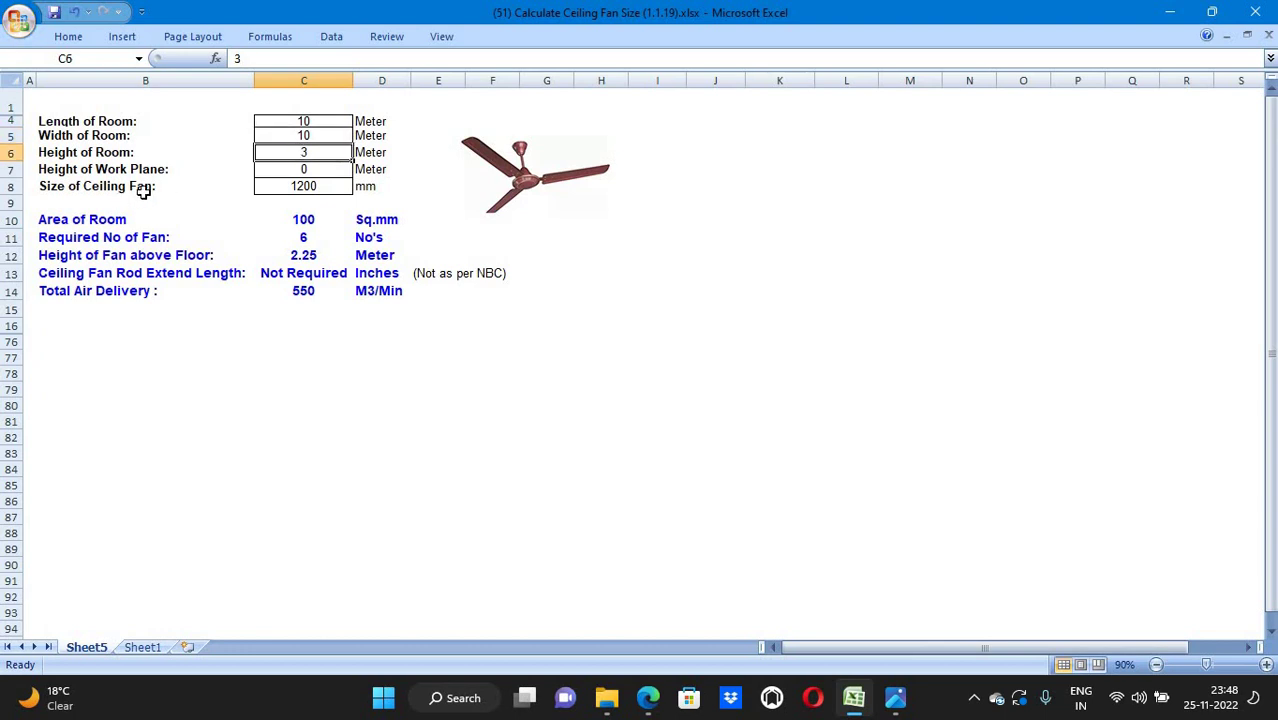
left_click(316, 192)
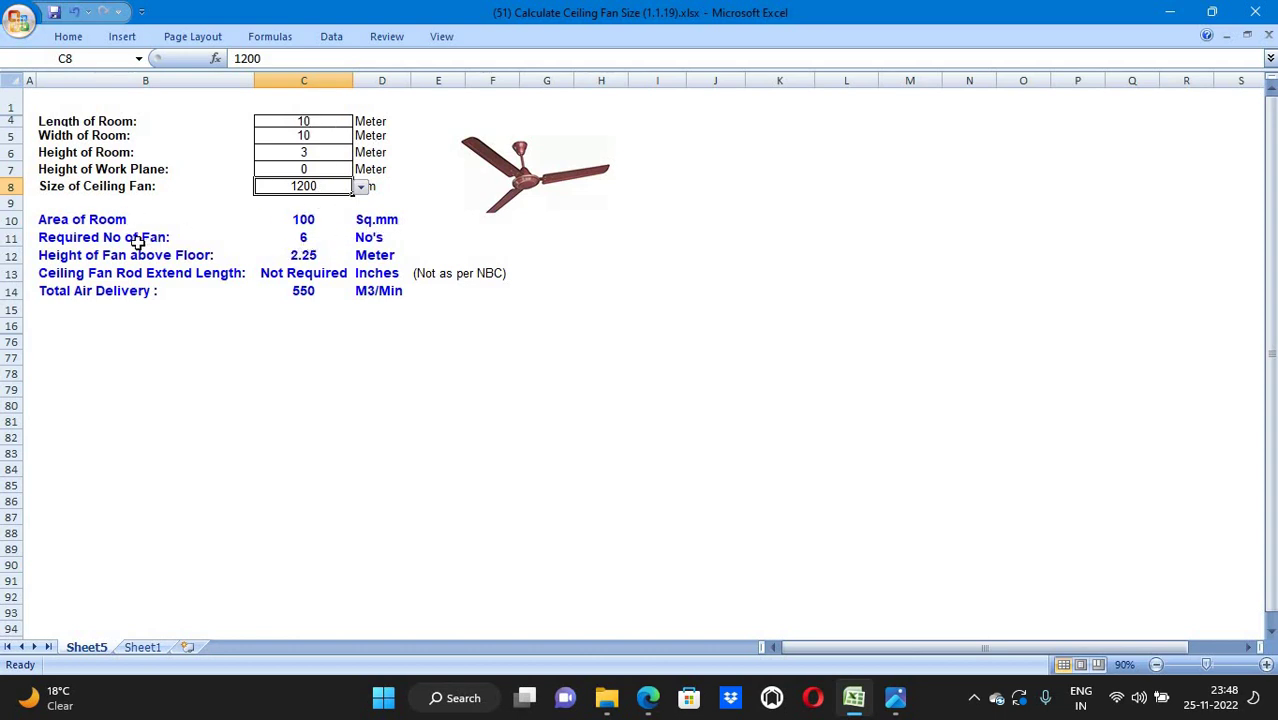
left_click(303, 242)
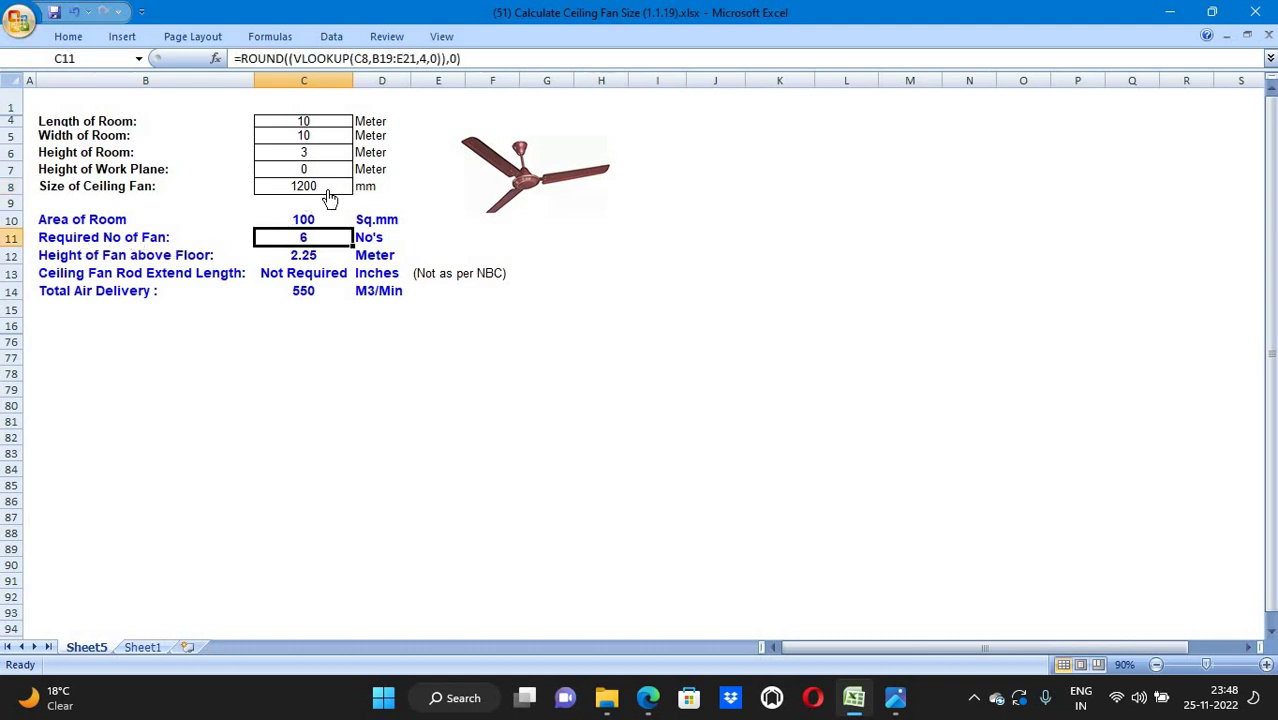
Choose 1400 mm as the ceiling fan size and check the required number of fans
left_click(334, 188)
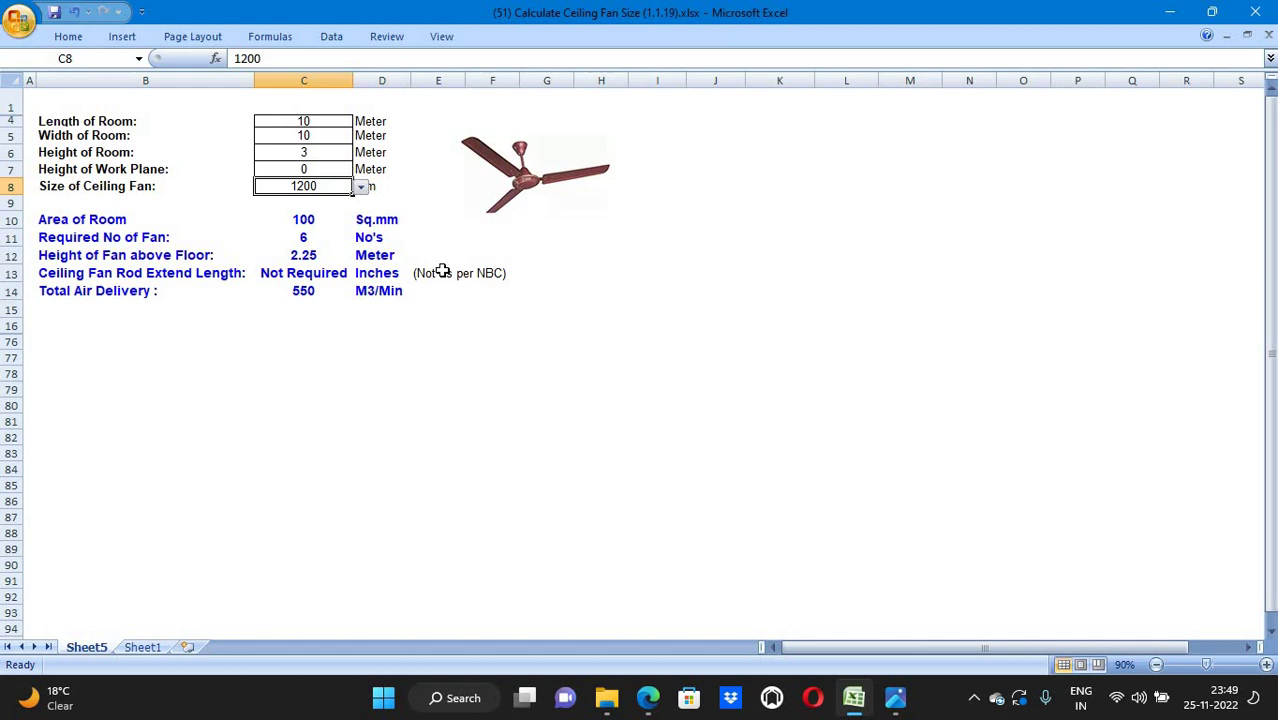
left_click(362, 188)
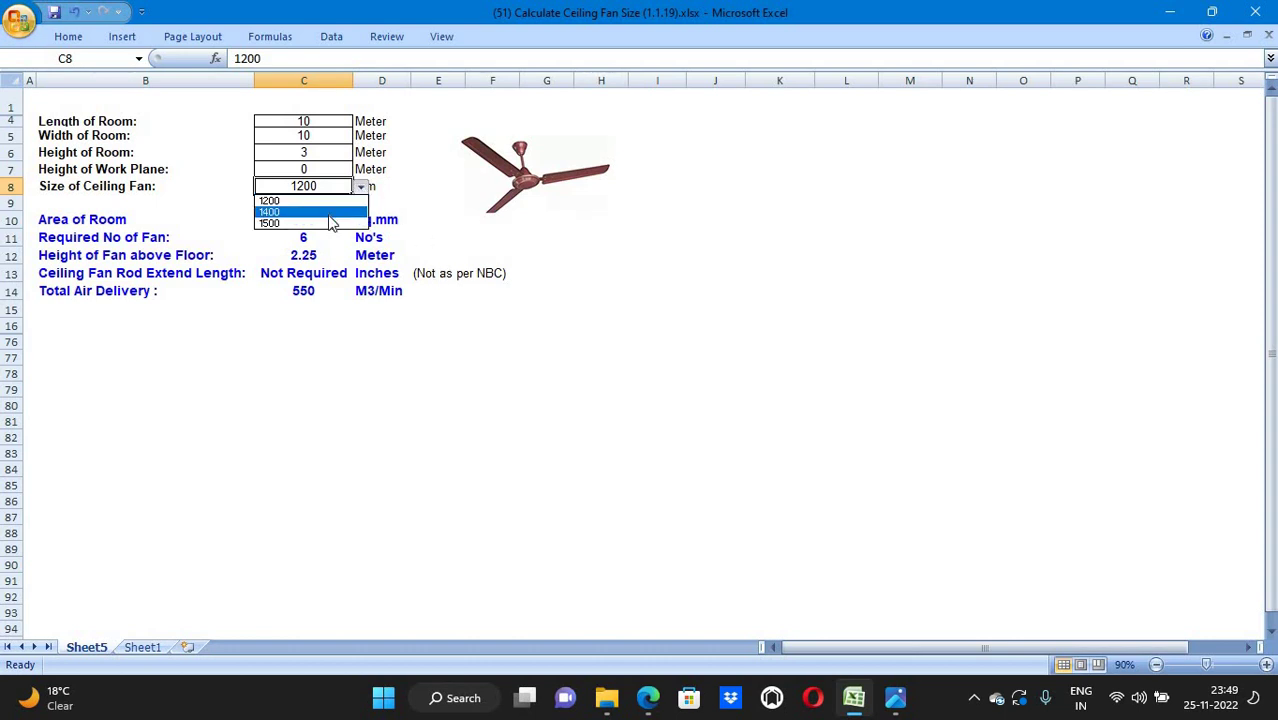
left_click(330, 212)
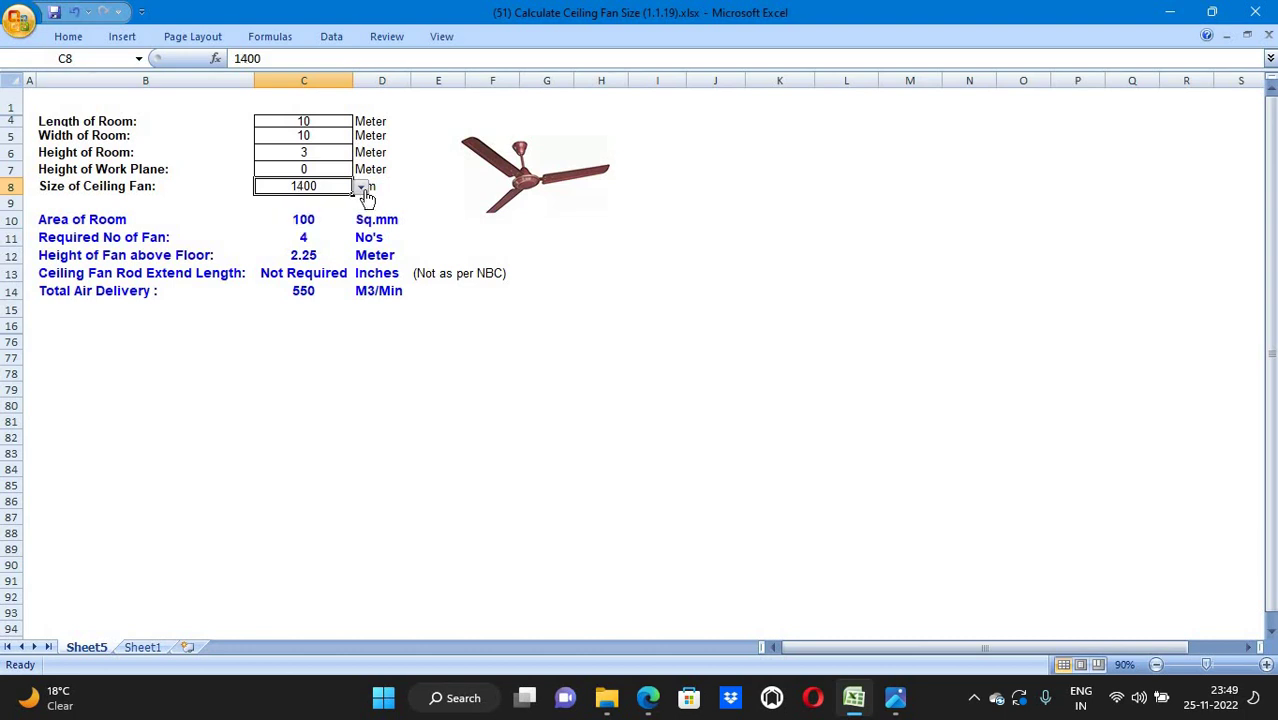
left_click(320, 244)
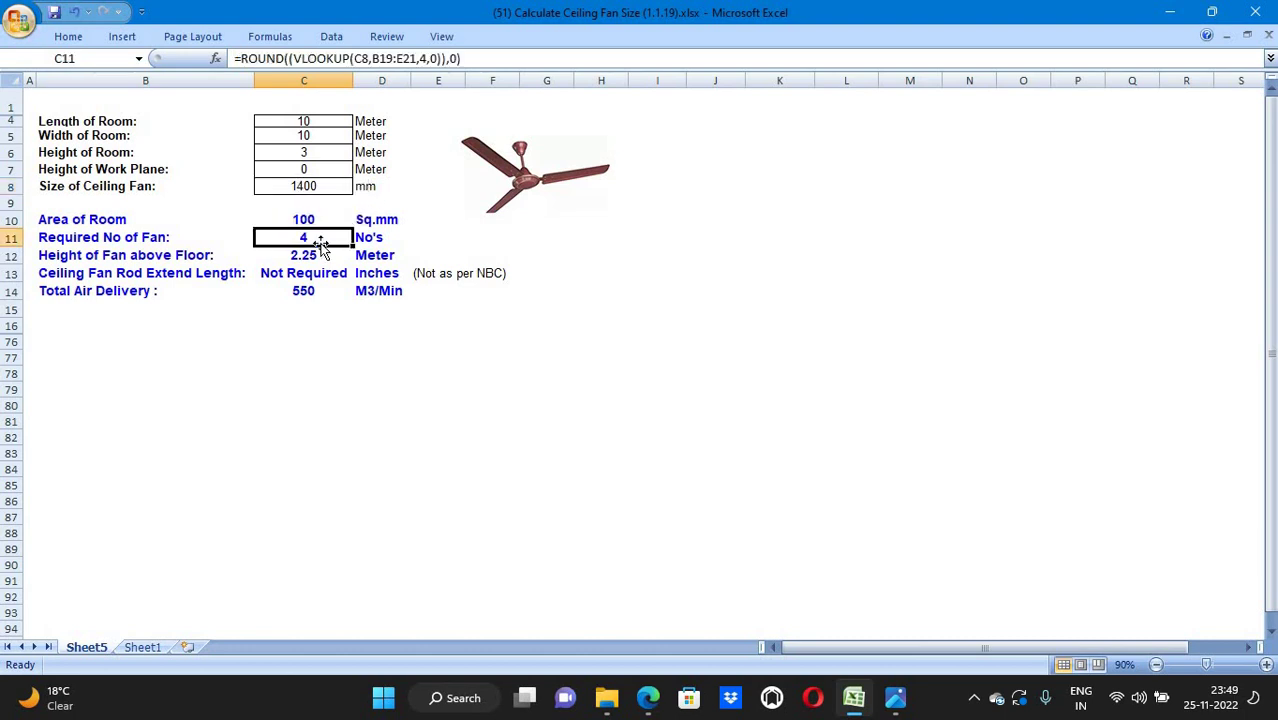
Change the ceiling fan size to 1500 mm and check the required number of fans again
left_click(340, 188)
left_click(361, 188)
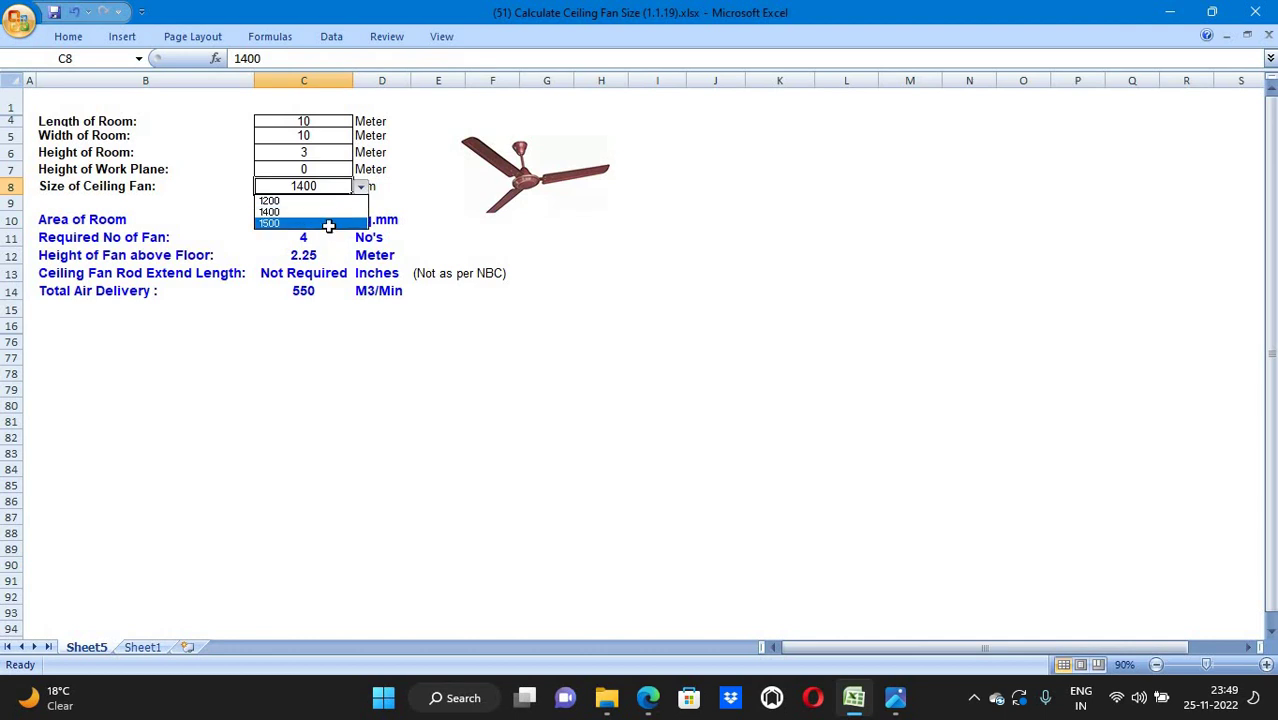
left_click(331, 219)
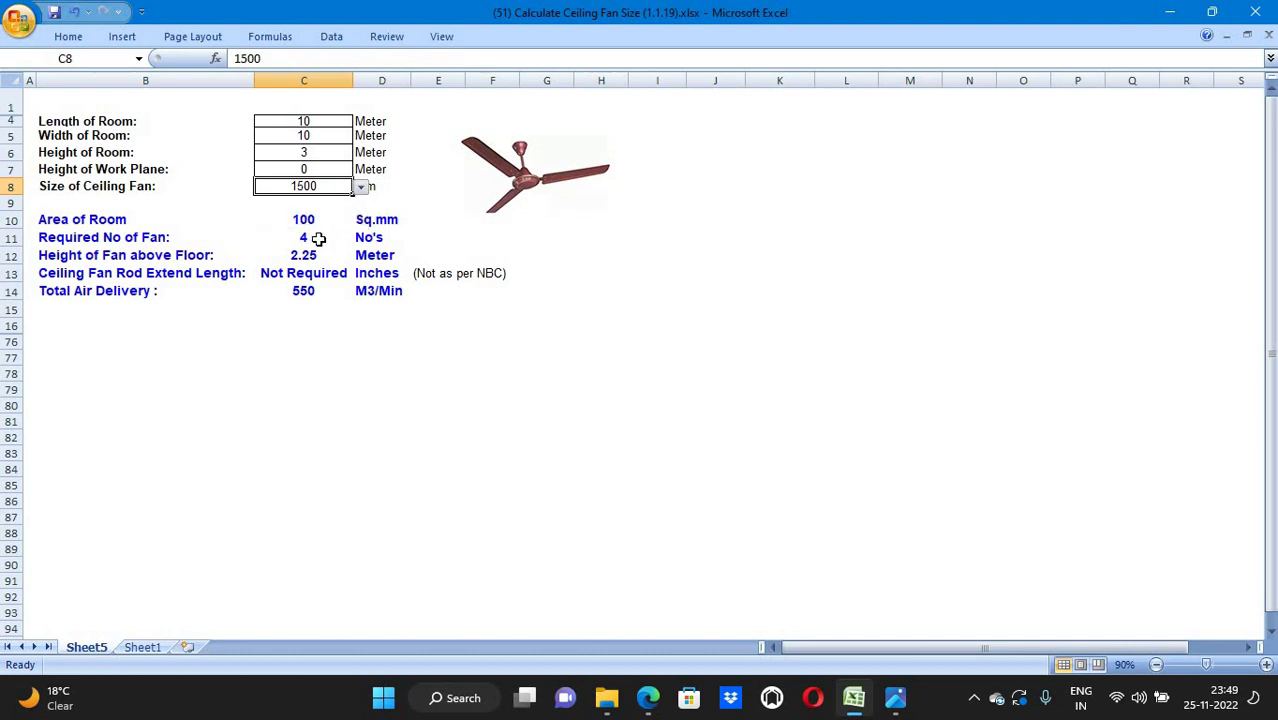
left_click(318, 238)
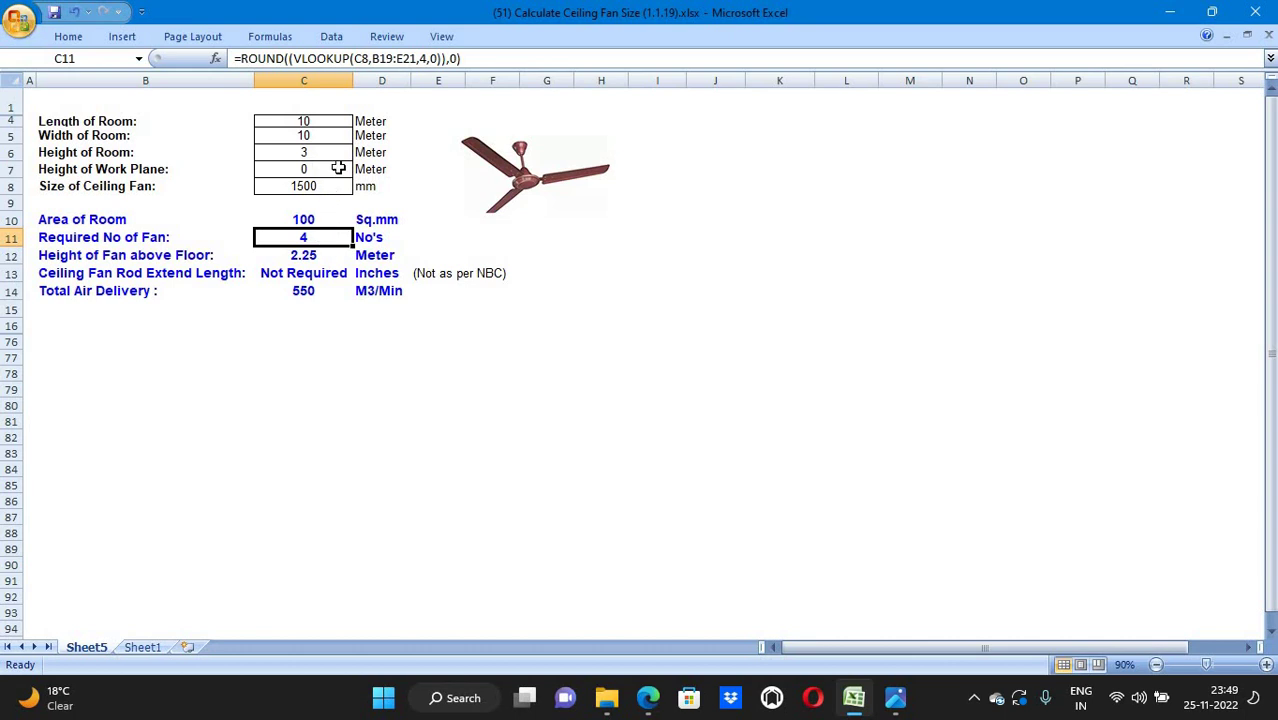
Return the ceiling fan size to 1200 mm
left_click(340, 186)
left_click(361, 188)
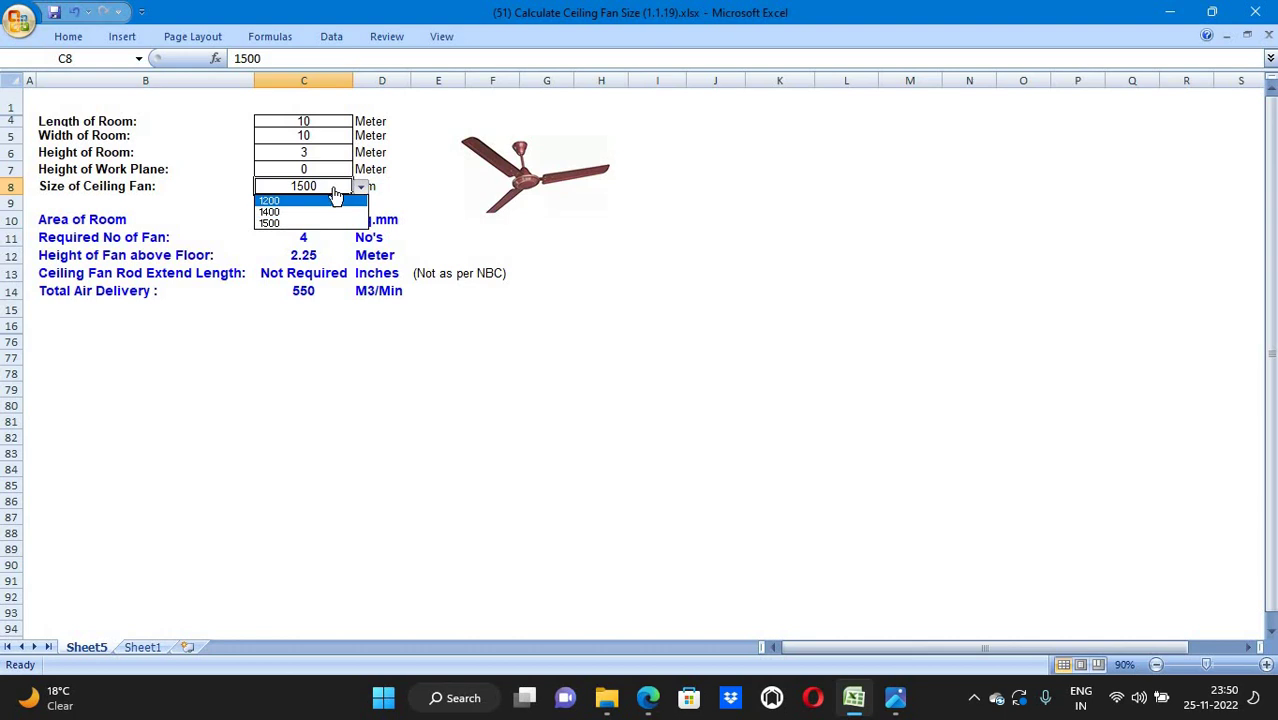
left_click(334, 200)
Set the length of the room to 15 m and its width to 12 m
left_click(318, 122)
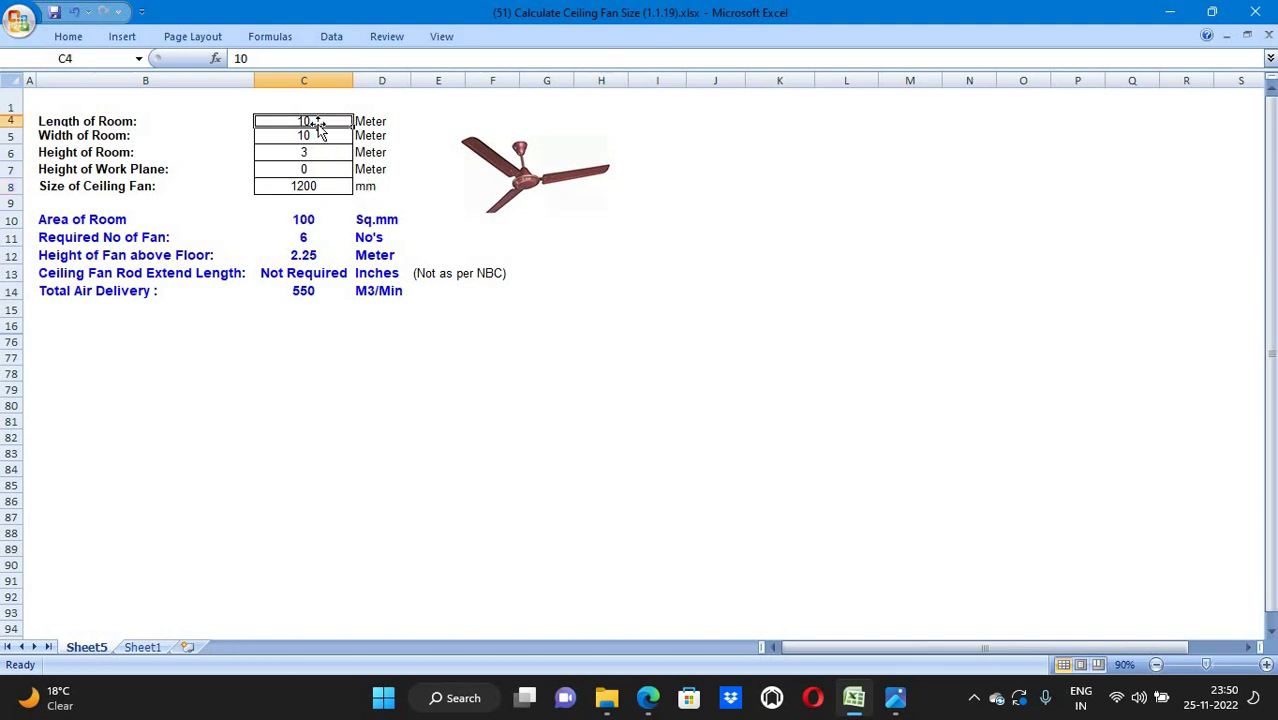
type("15")
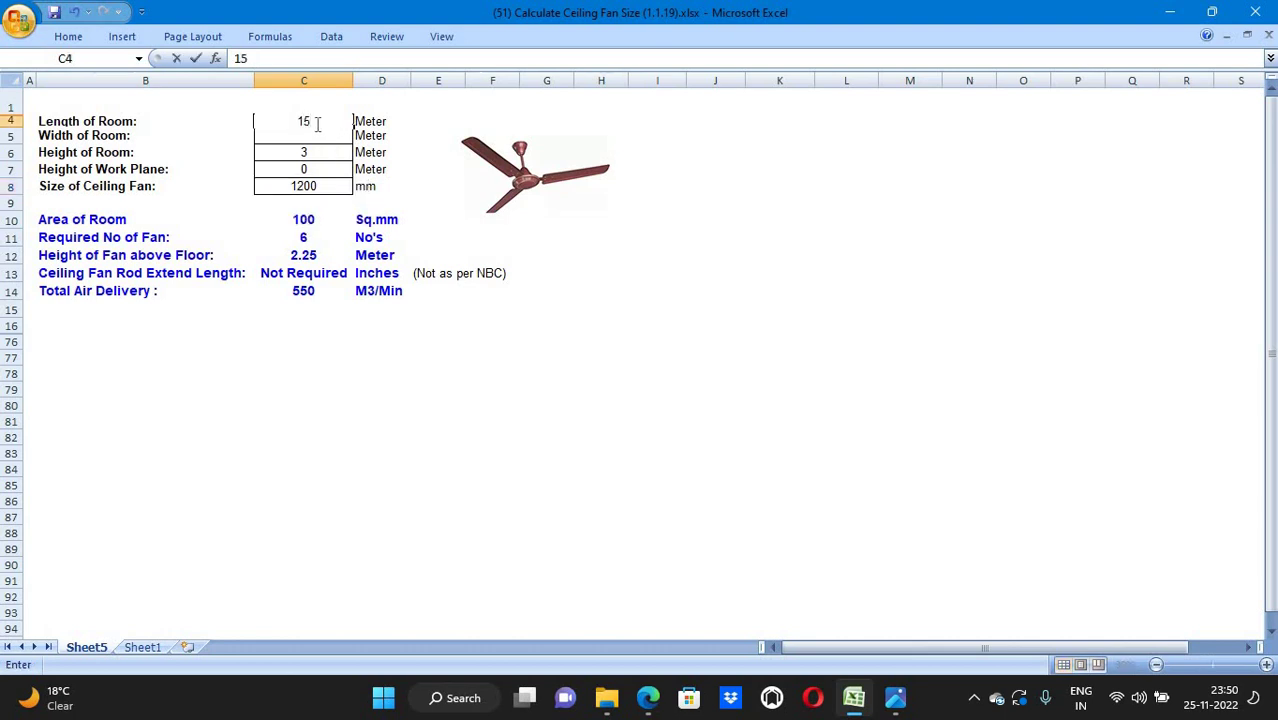
left_click(320, 132)
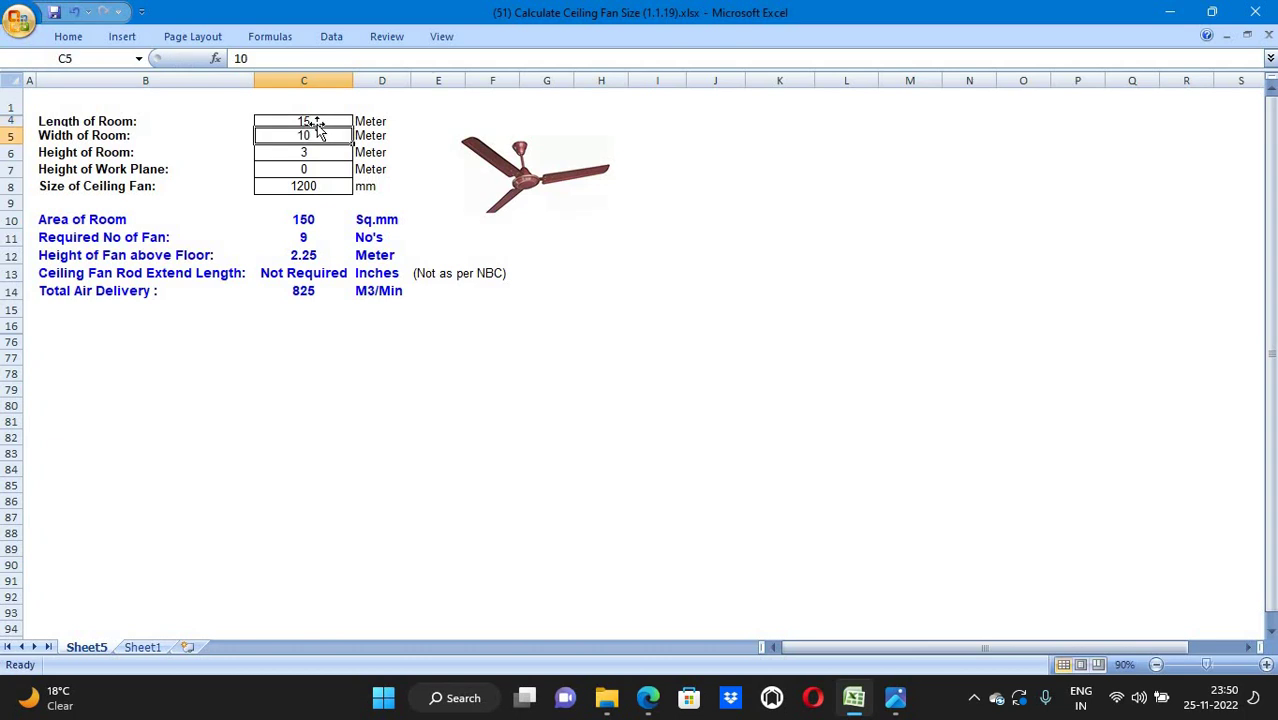
type("12")
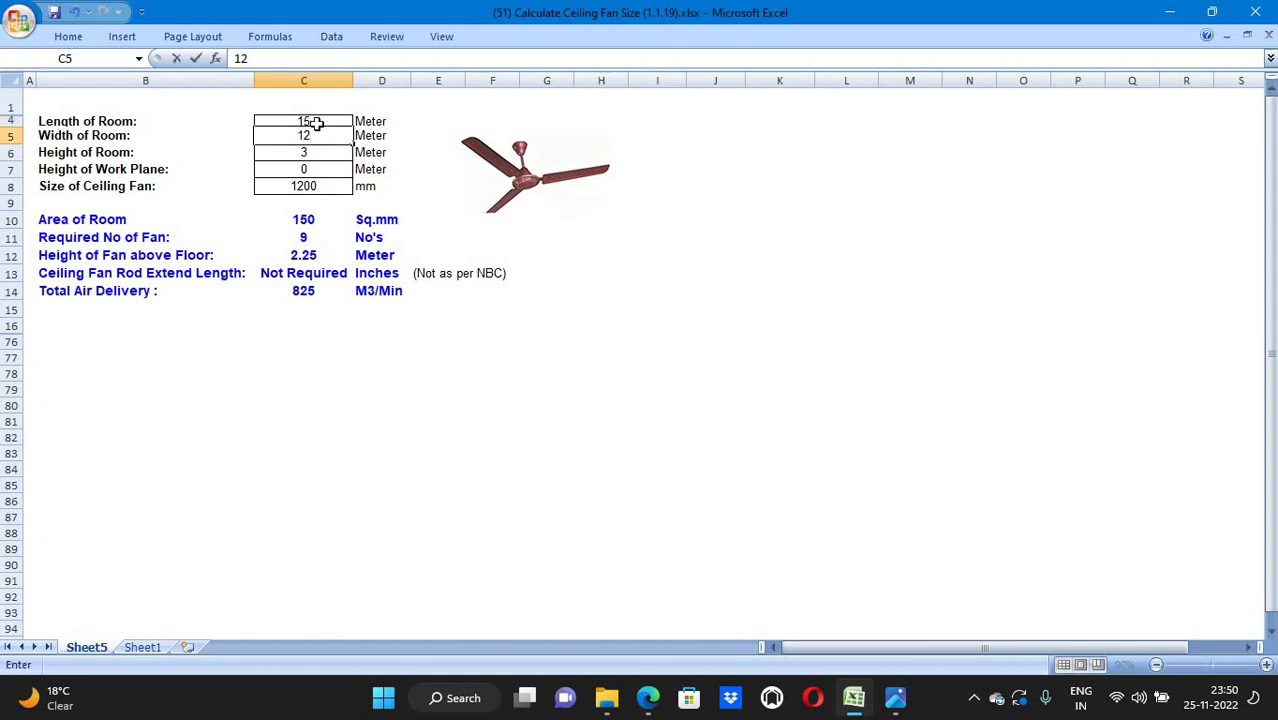
key("Return")
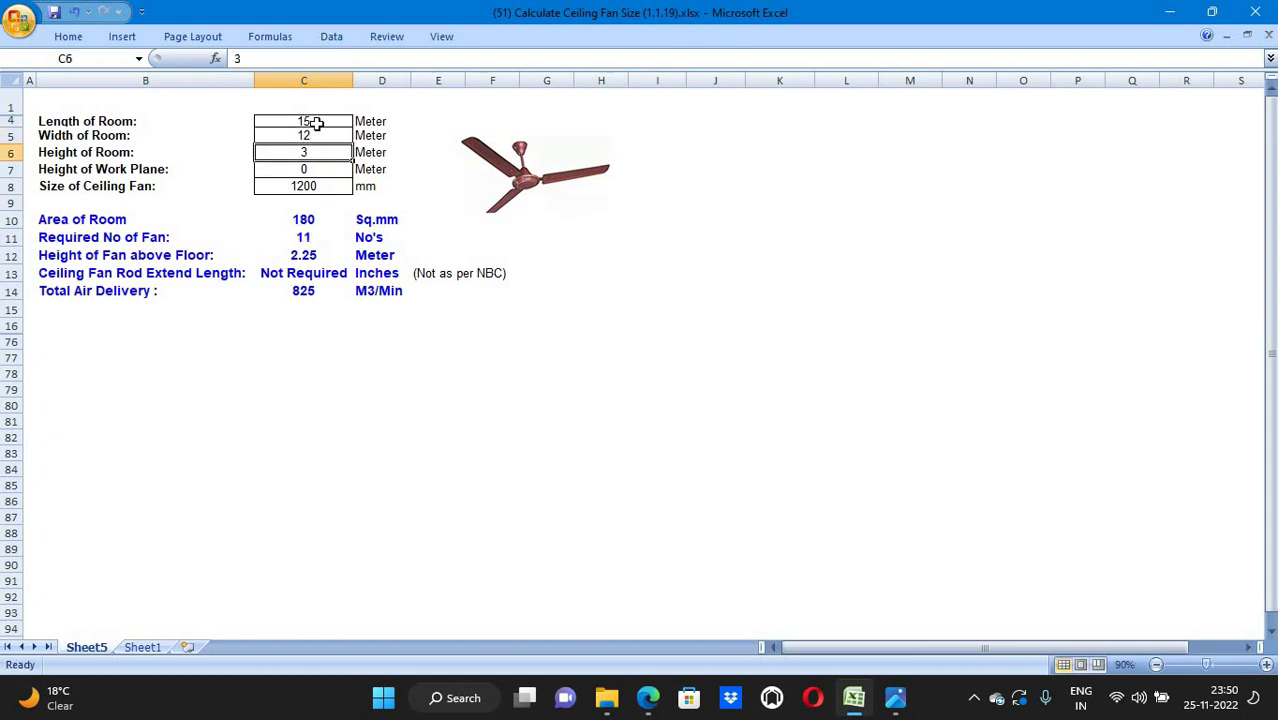
Set the height of the room to 3.5 m and check the required number of fans
type("3.52")
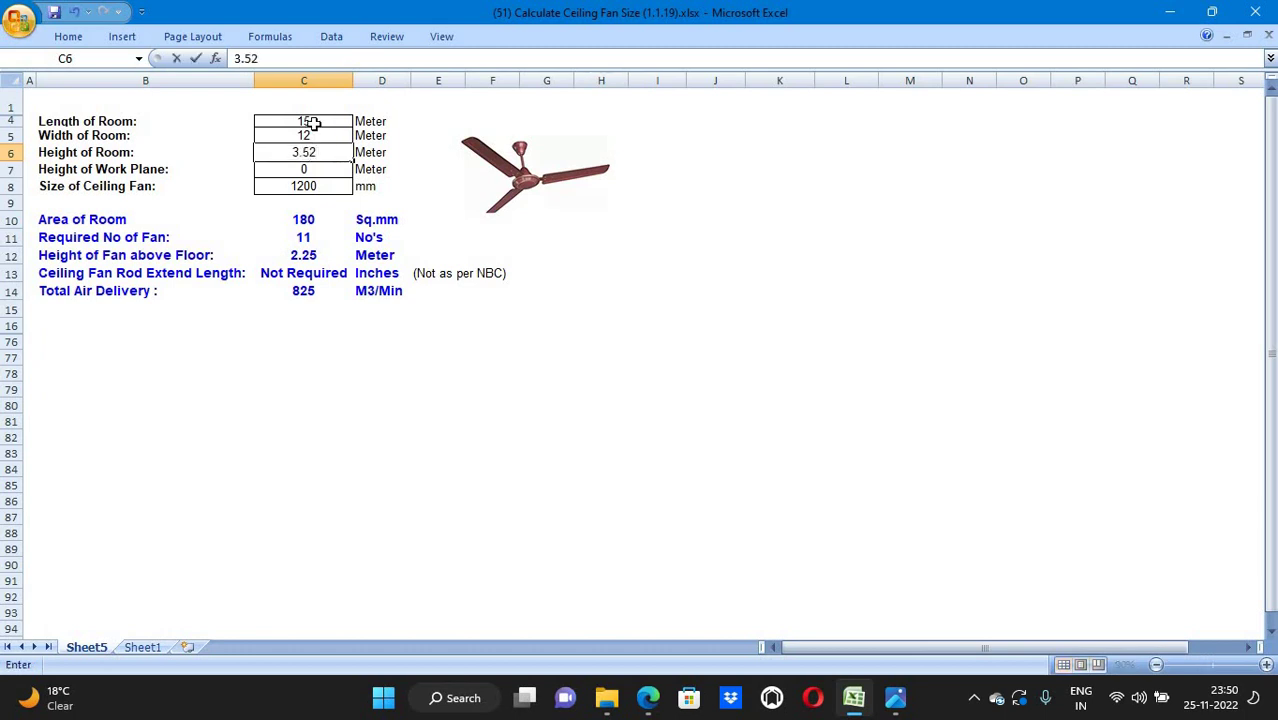
key("BackSpace")
key("Return")
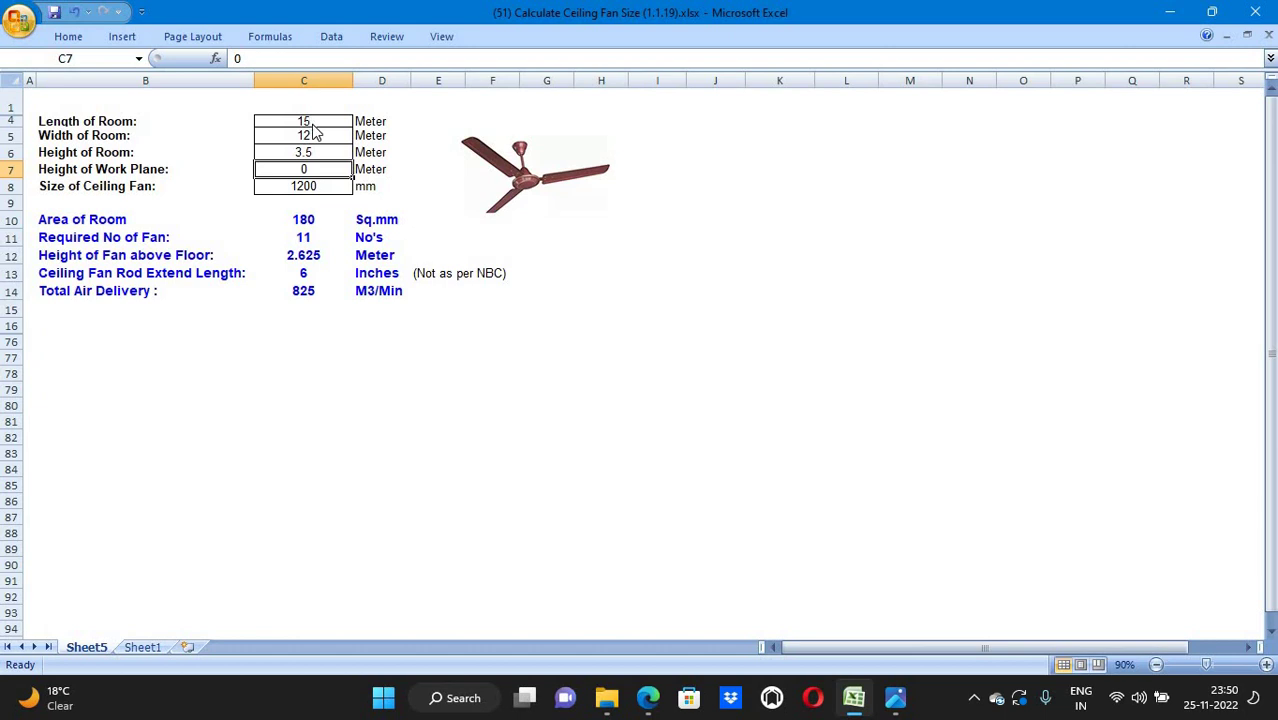
key("Return")
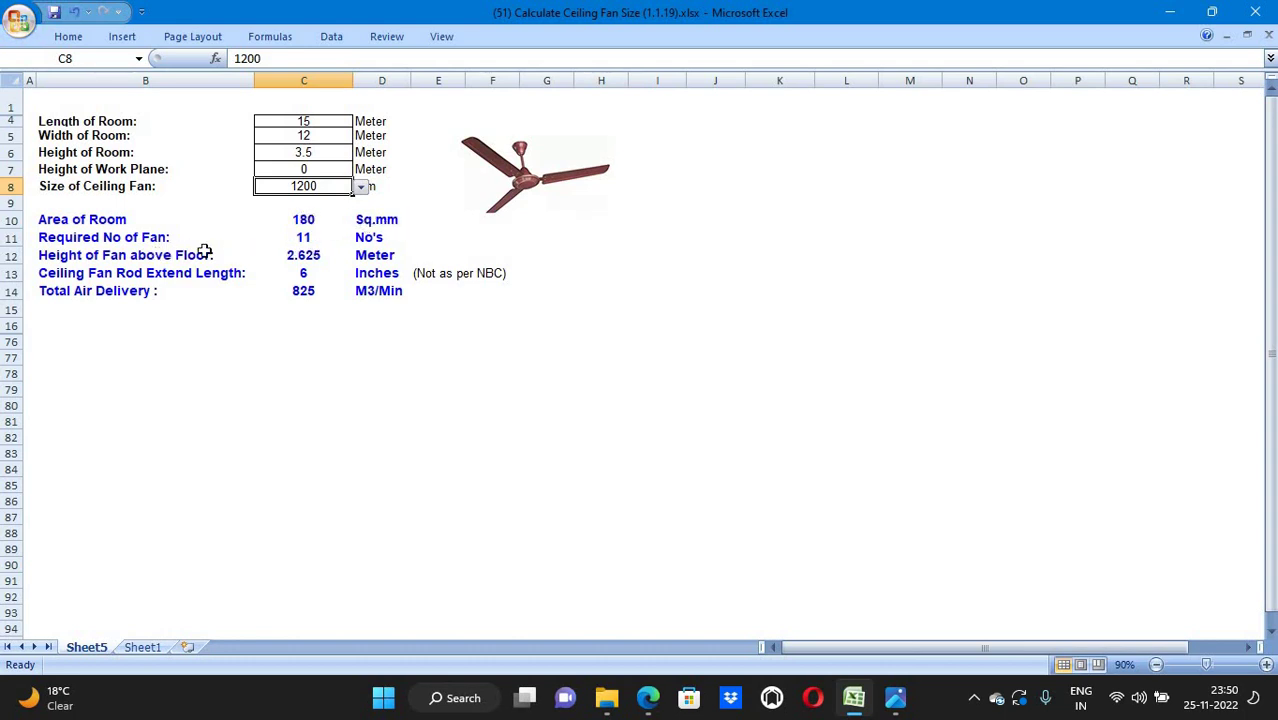
left_click(307, 240)
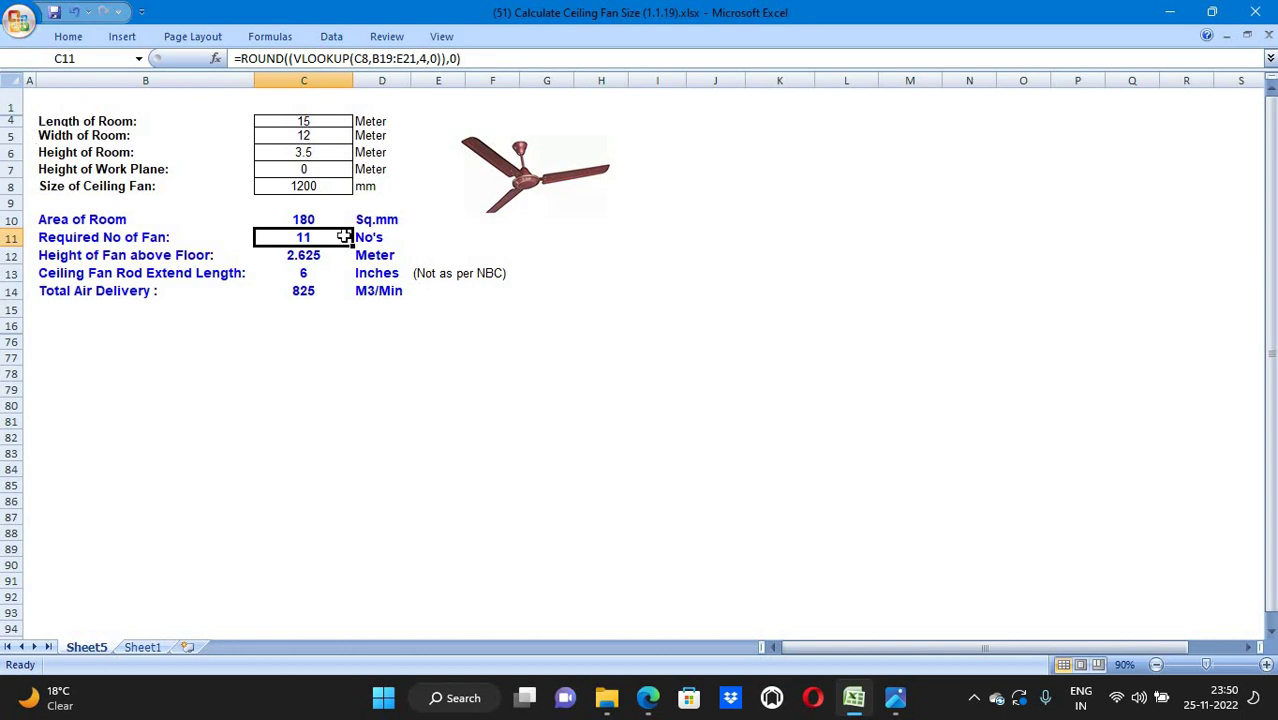
Try a ceiling fan size of 1400 mm for this room and switch it to 1500 mm
left_click(348, 187)
left_click(361, 188)
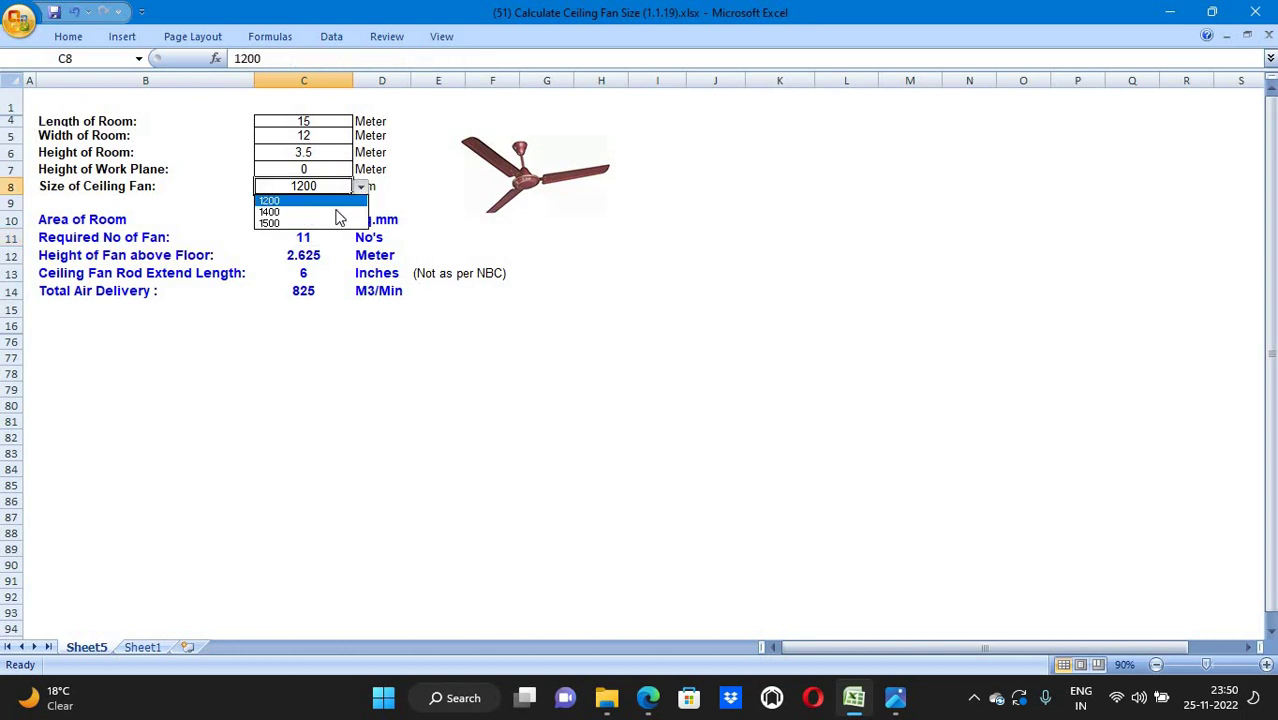
left_click(330, 211)
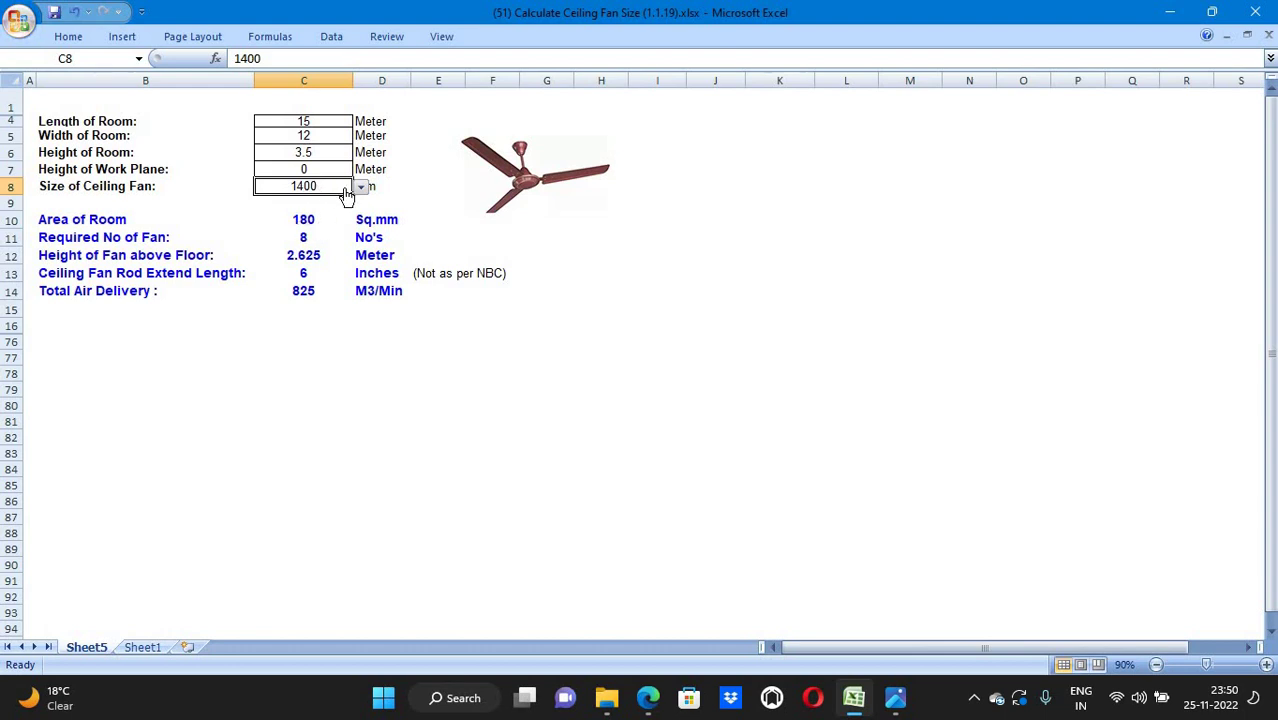
key("alt+Down")
left_click(305, 220)
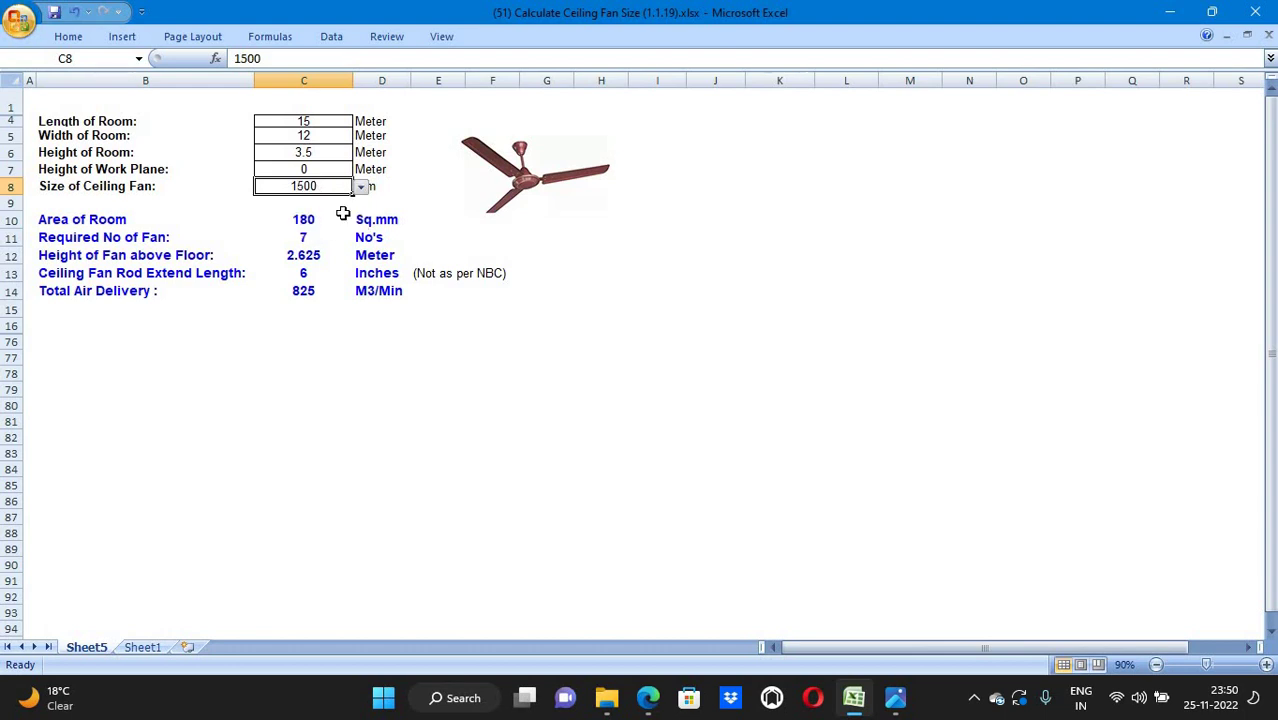